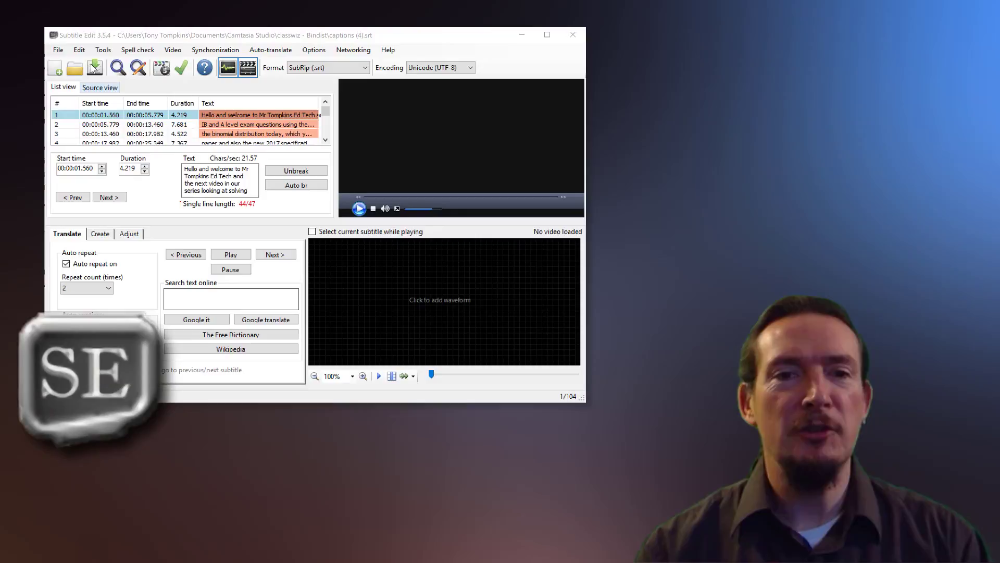
Bring the Creator Studio window for the Safer Internet Day 2018 video into focus
{"action": "left_click", "coordinate": [50, 34]}
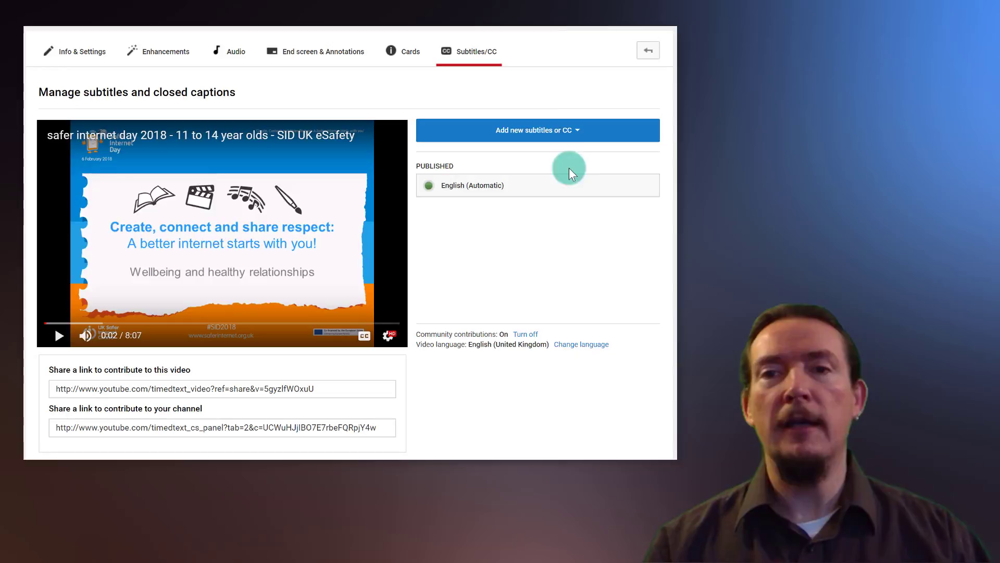
Add English subtitles by pasting the prepared transcript and auto-syncing its timings
{"action": "left_click", "coordinate": [571, 132]}
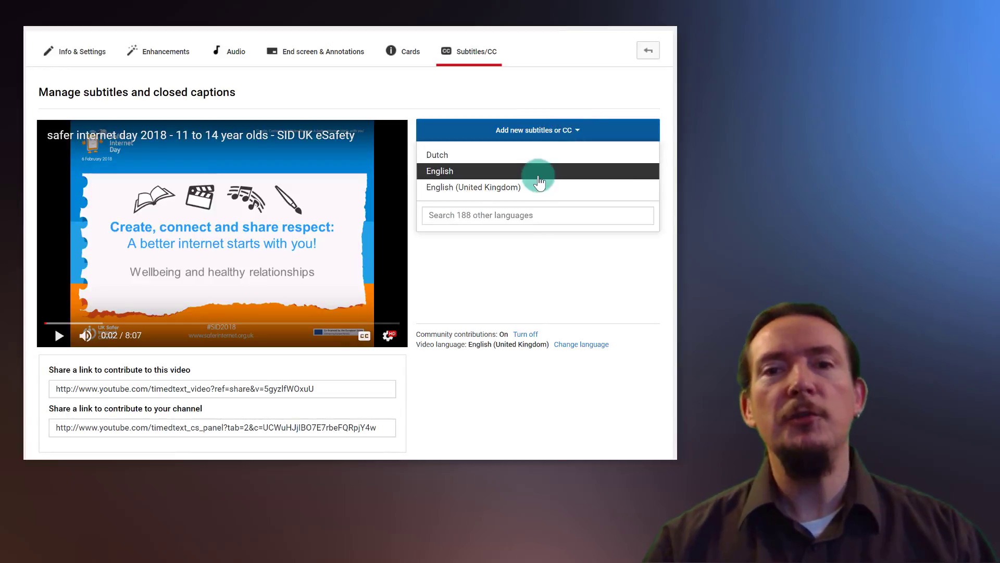
{"action": "left_click", "coordinate": [539, 176]}
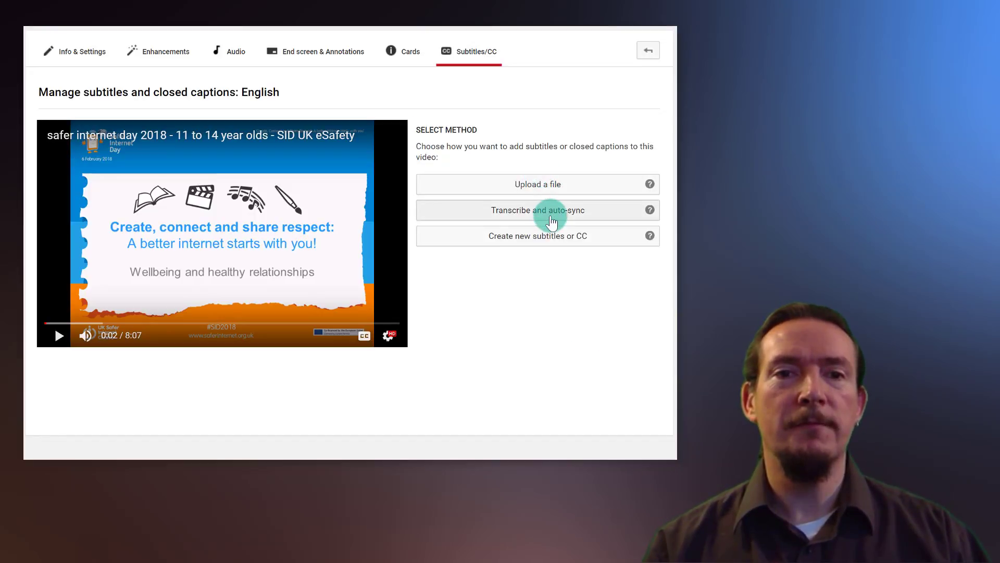
{"action": "left_click", "coordinate": [560, 218]}
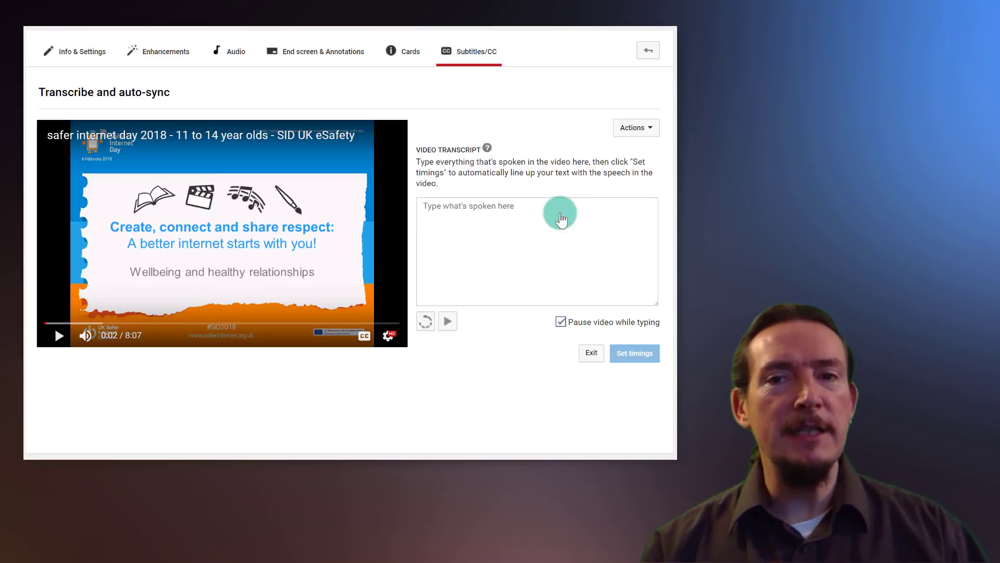
{"action": "left_click", "coordinate": [486, 223]}
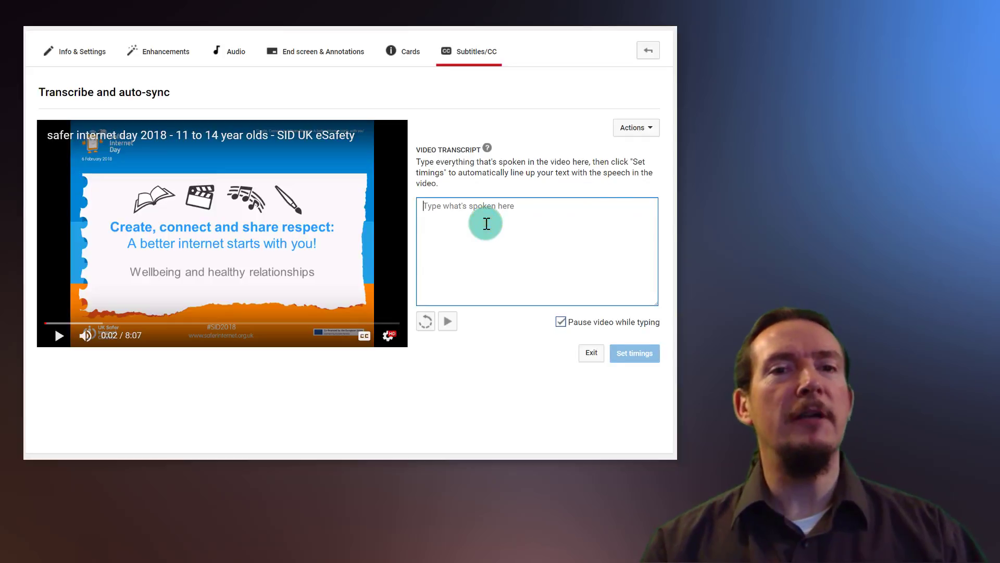
{"action": "key", "text": "ctrl+v"}
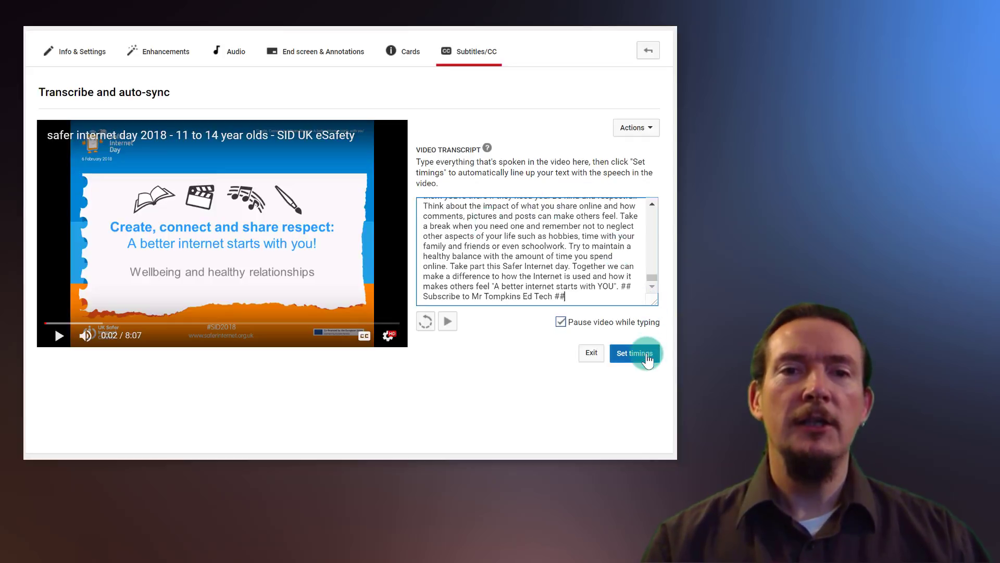
{"action": "left_click", "coordinate": [648, 359]}
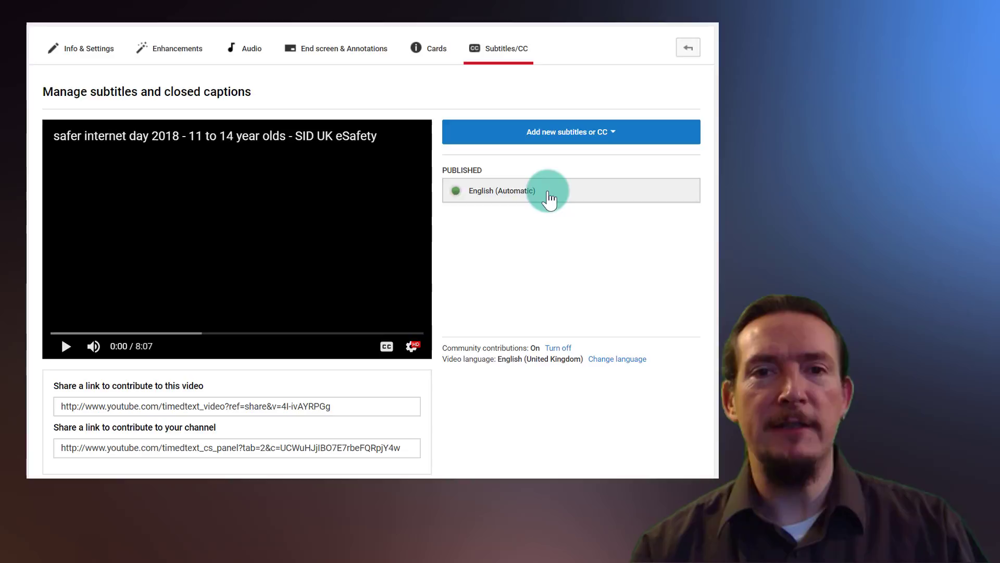
Overwrite the automatic English captions with an editable copy
{"action": "left_click", "coordinate": [547, 191]}
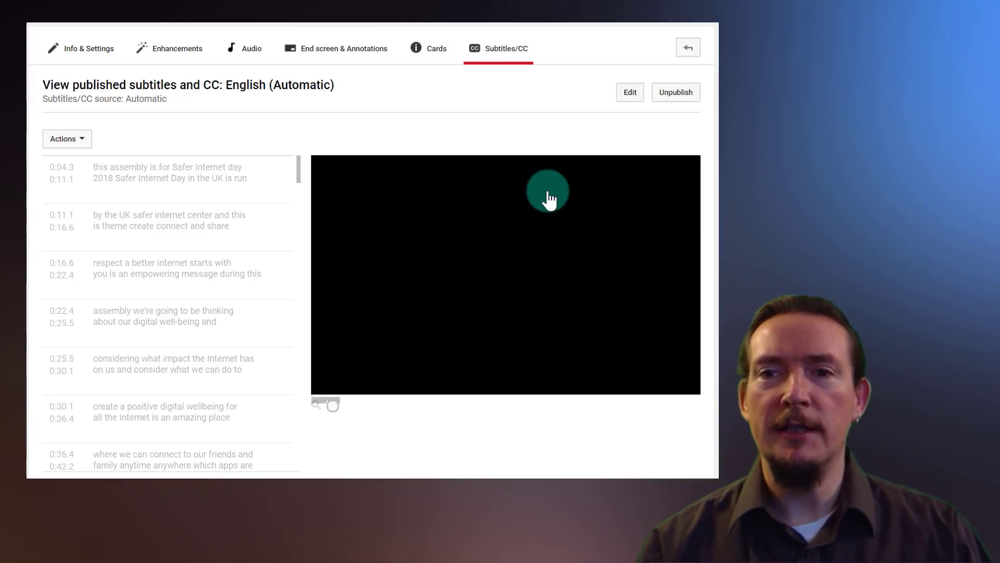
{"action": "left_click", "coordinate": [630, 93]}
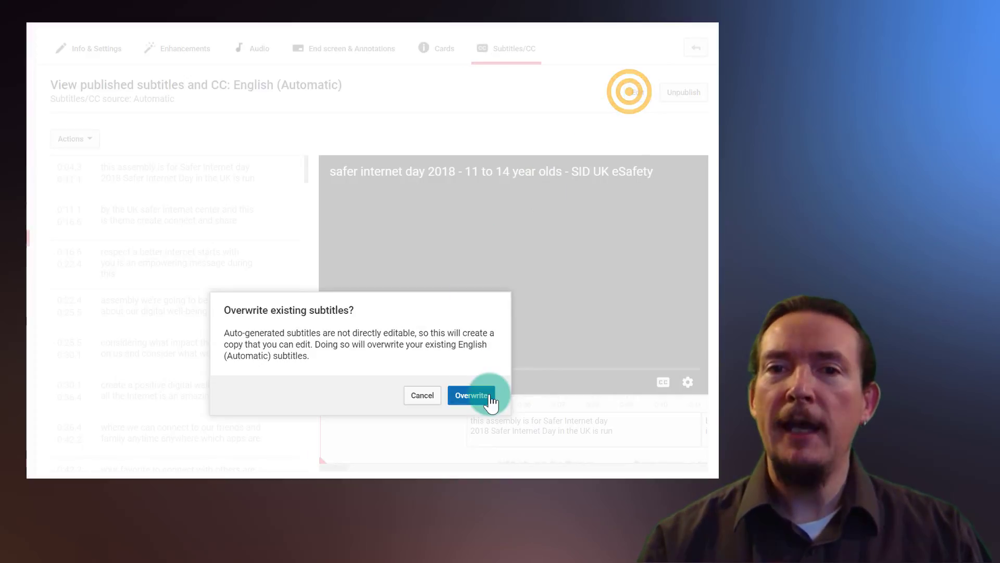
{"action": "left_click", "coordinate": [490, 397]}
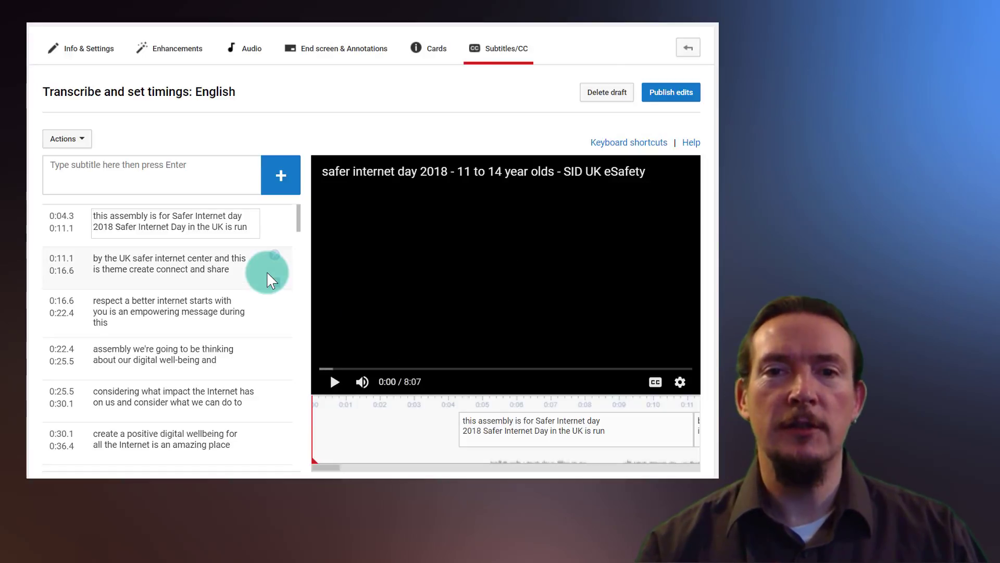
Fix the first caption to read 'Safer Internet Day 2018.' with capitals and a full stop
{"action": "left_click", "coordinate": [96, 215]}
{"action": "key", "text": "BackSpace"}
{"action": "type", "text": "T"}
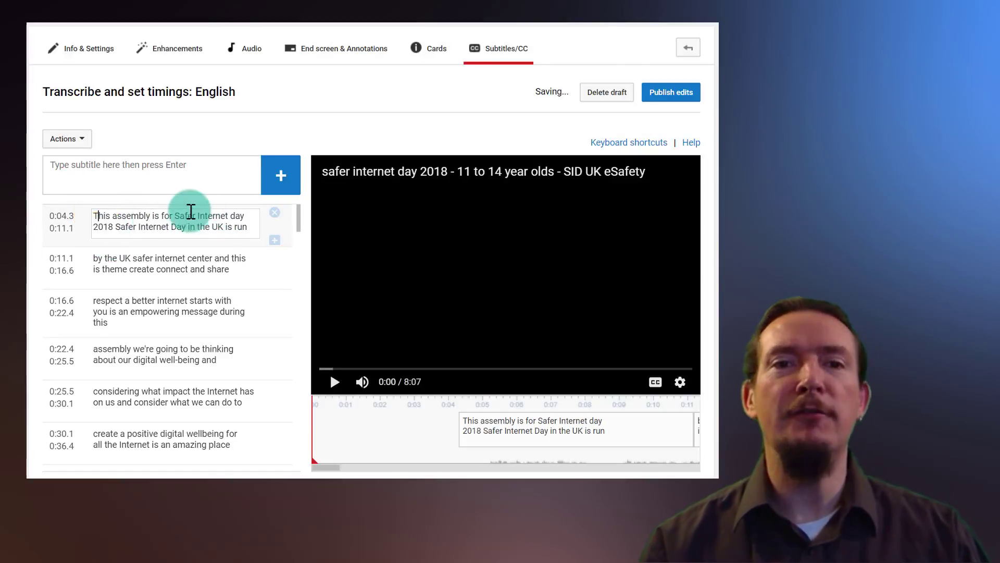
{"action": "left_click", "coordinate": [234, 216]}
{"action": "key", "text": "BackSpace"}
{"action": "type", "text": "D"}
{"action": "left_click", "coordinate": [115, 227]}
{"action": "type", "text": "."}
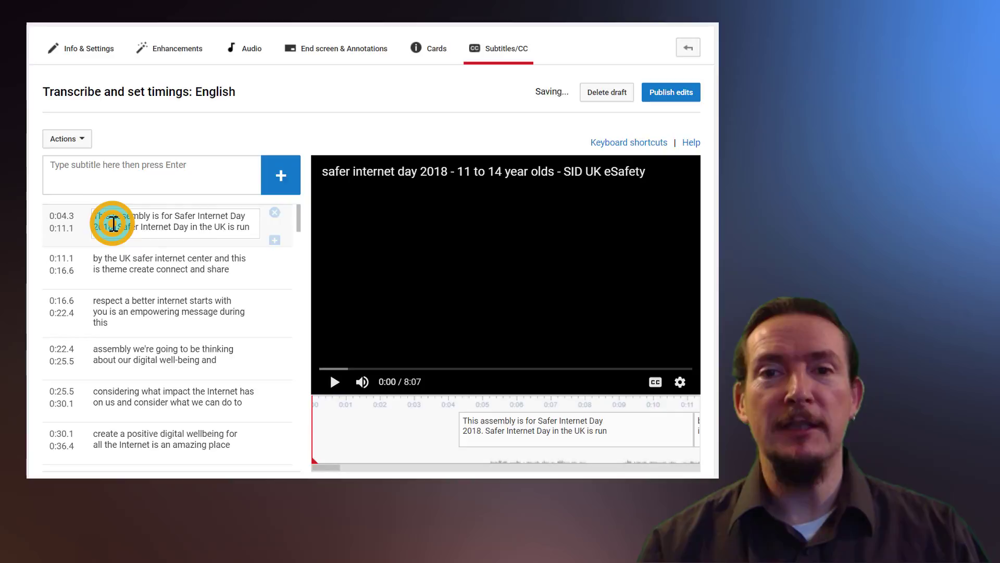
Fix the second caption to 'Safer Internet Centre', capitalising and changing 'center' to 'Centre'
{"action": "left_click", "coordinate": [127, 269]}
{"action": "left_click", "coordinate": [117, 266]}
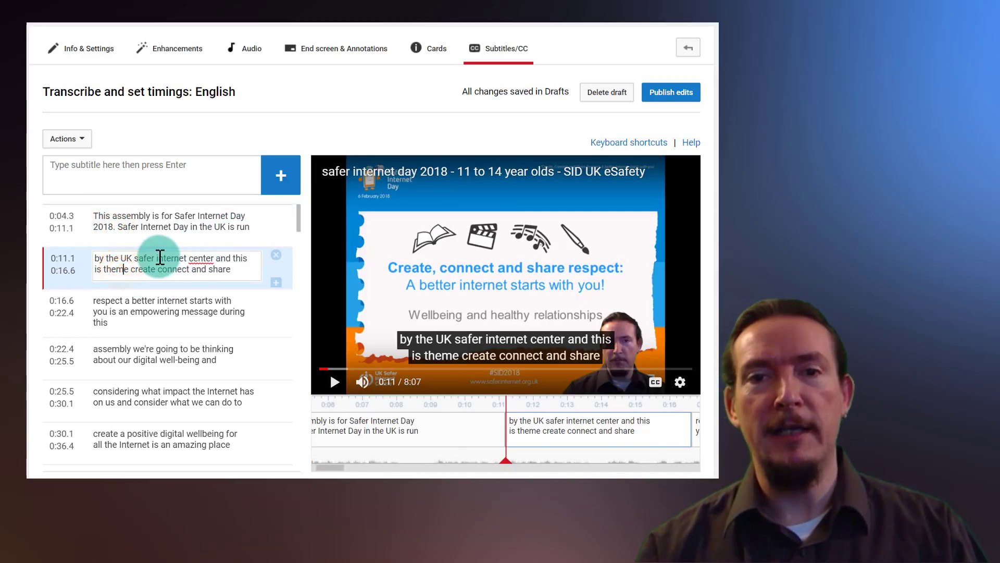
{"action": "left_click", "coordinate": [159, 257]}
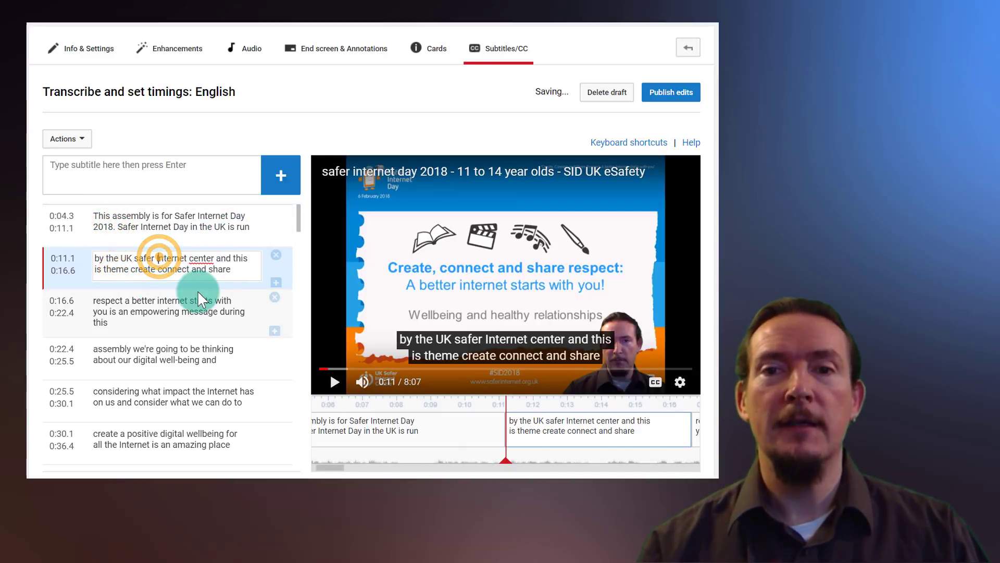
{"action": "key", "text": "BackSpace"}
{"action": "type", "text": "I"}
{"action": "key", "text": "Left"}
{"action": "key", "text": "Left"}
{"action": "key", "text": "Left"}
{"action": "key", "text": "BackSpace"}
{"action": "type", "text": "S"}
{"action": "key", "text": "Right"}
{"action": "key", "text": "Delete"}
{"action": "type", "text": "C"}
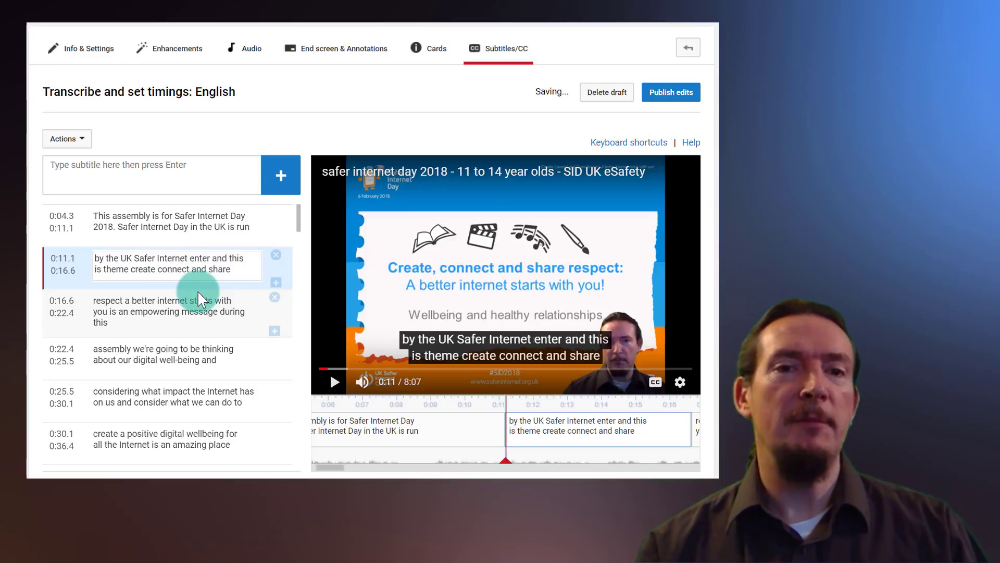
{"action": "key", "text": "Right"}
{"action": "key", "text": "Right"}
{"action": "key", "text": "Right"}
{"action": "key", "text": "BackSpace"}
{"action": "key", "text": "BackSpace"}
{"action": "type", "text": "re"}
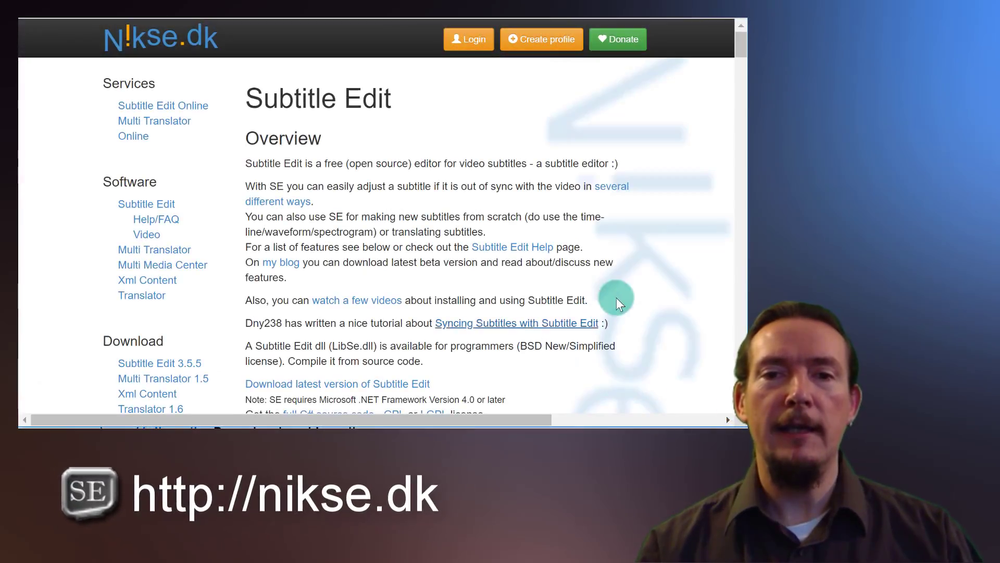
Get the Subtitle Edit 3.5.5 download and export the English captions as .srt
{"action": "left_click", "coordinate": [184, 366]}
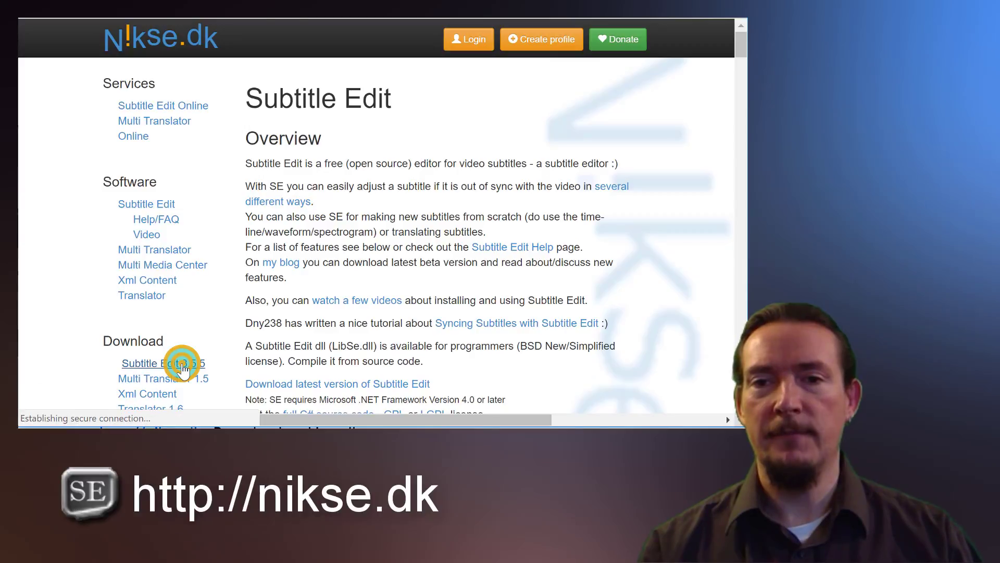
{"action": "scroll", "coordinate": [331, 301], "scroll_direction": "down", "scroll_amount": 1}
{"action": "scroll", "coordinate": [331, 301], "scroll_direction": "down", "scroll_amount": 2}
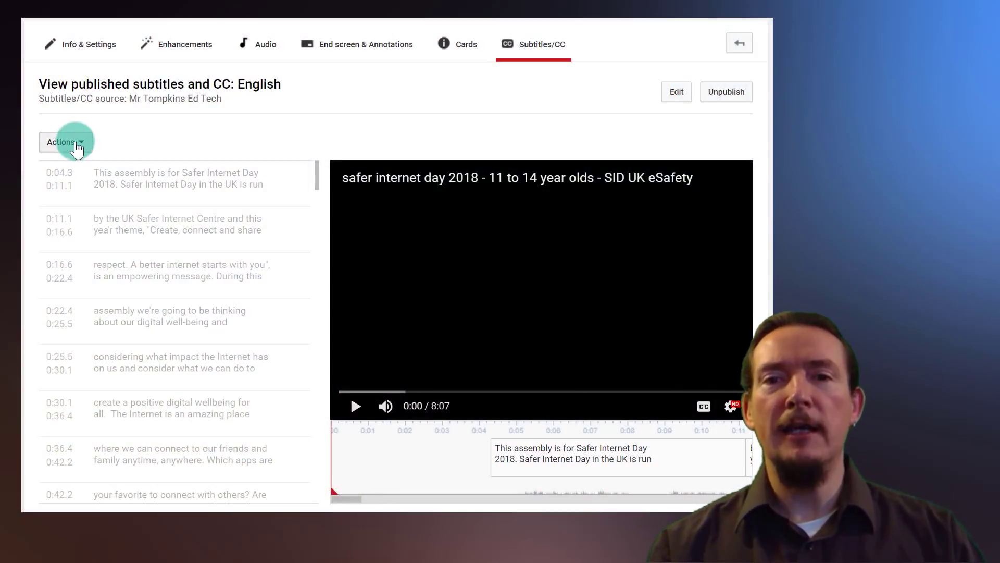
{"action": "left_click", "coordinate": [76, 146]}
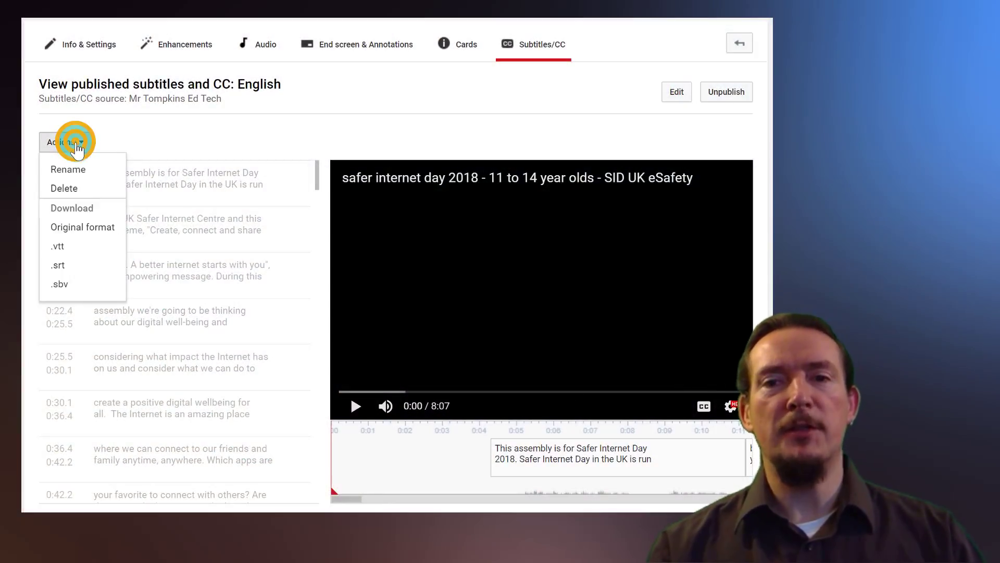
{"action": "left_click", "coordinate": [68, 265]}
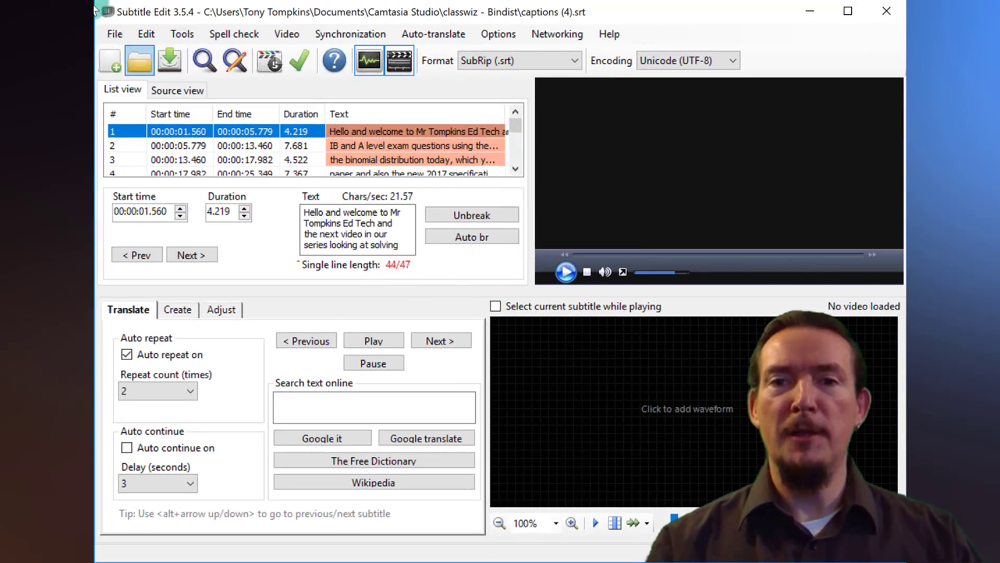
Open SaferInternet.srt and Google-translate its subtitles into Dutch
{"action": "left_click", "coordinate": [139, 61]}
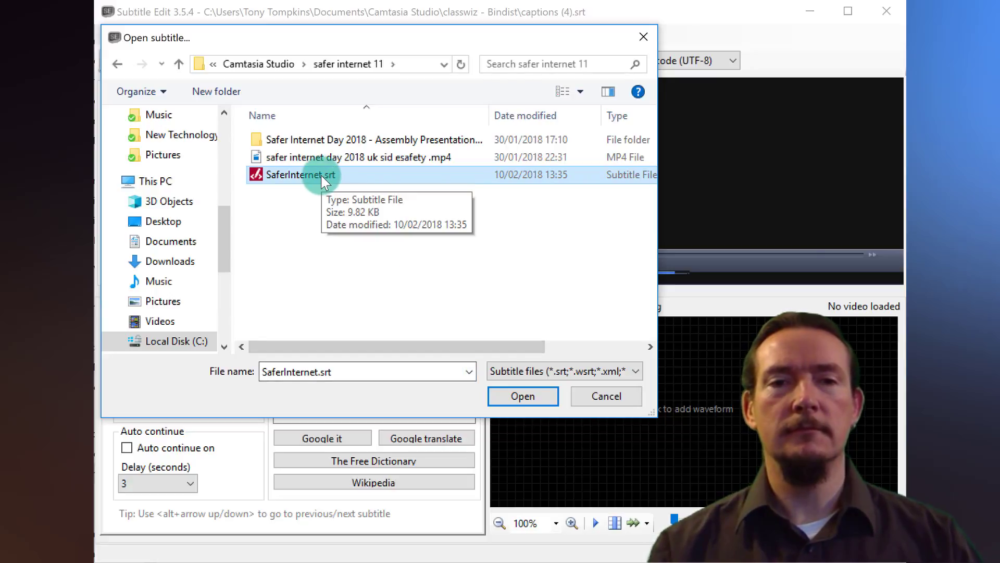
{"action": "double_click", "coordinate": [321, 175]}
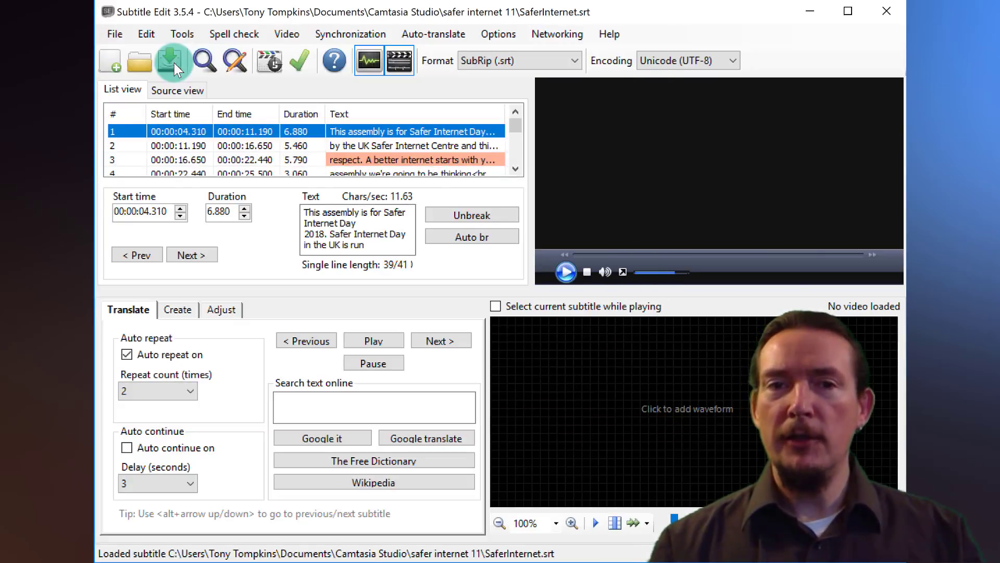
{"action": "left_click", "coordinate": [434, 33]}
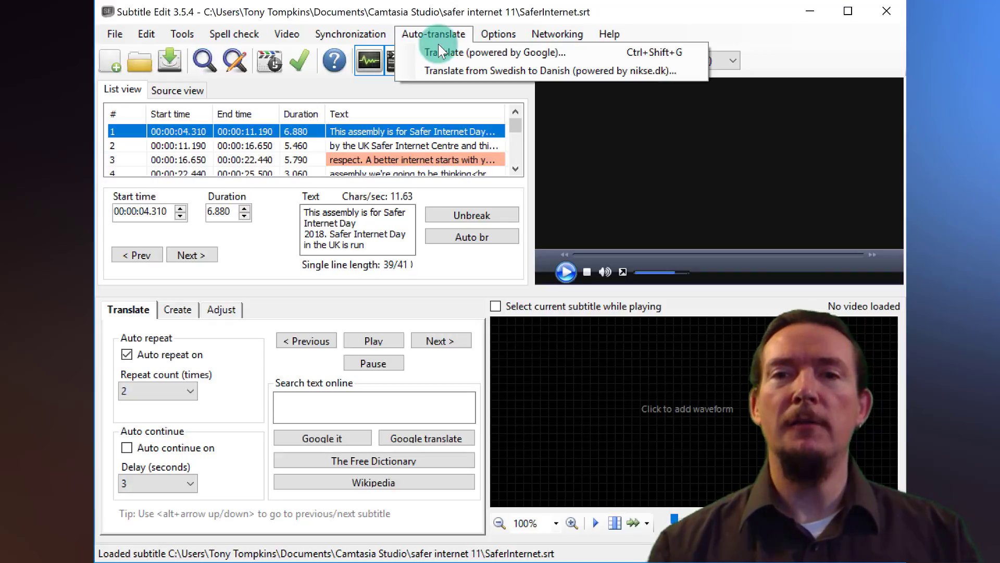
{"action": "left_click", "coordinate": [441, 53]}
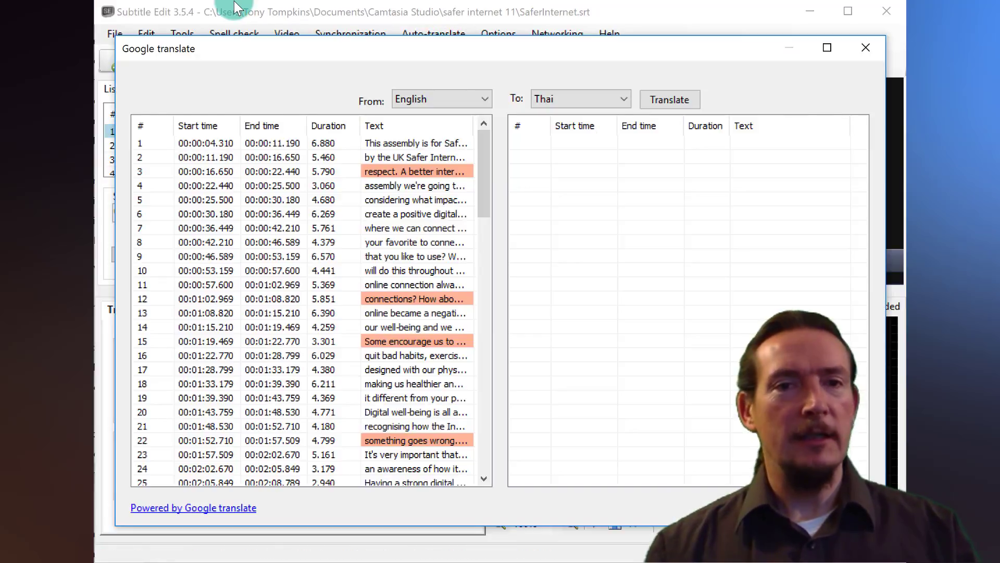
{"action": "left_click", "coordinate": [629, 102]}
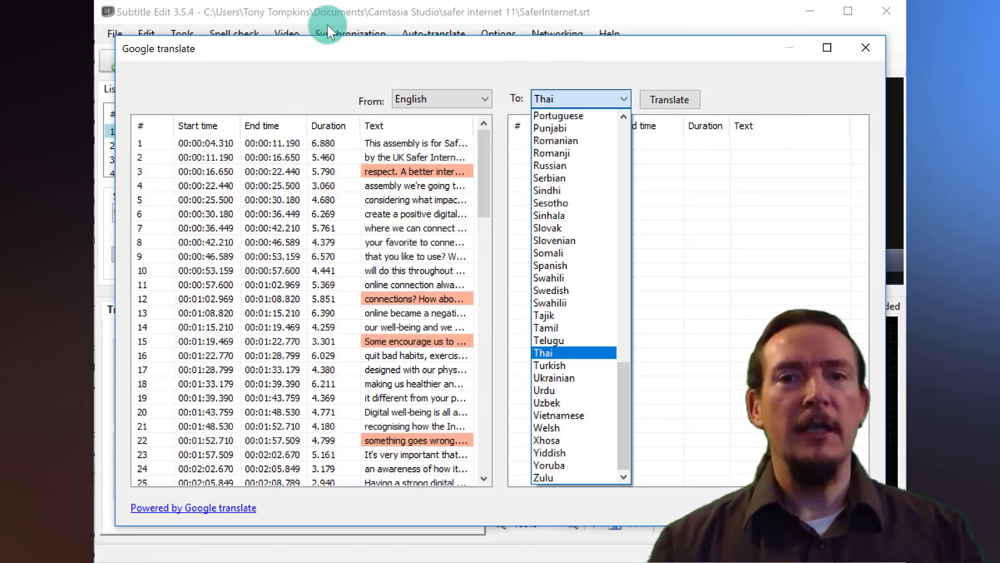
{"action": "left_click_drag", "start_coordinate": [625, 403], "coordinate": [639, 124]}
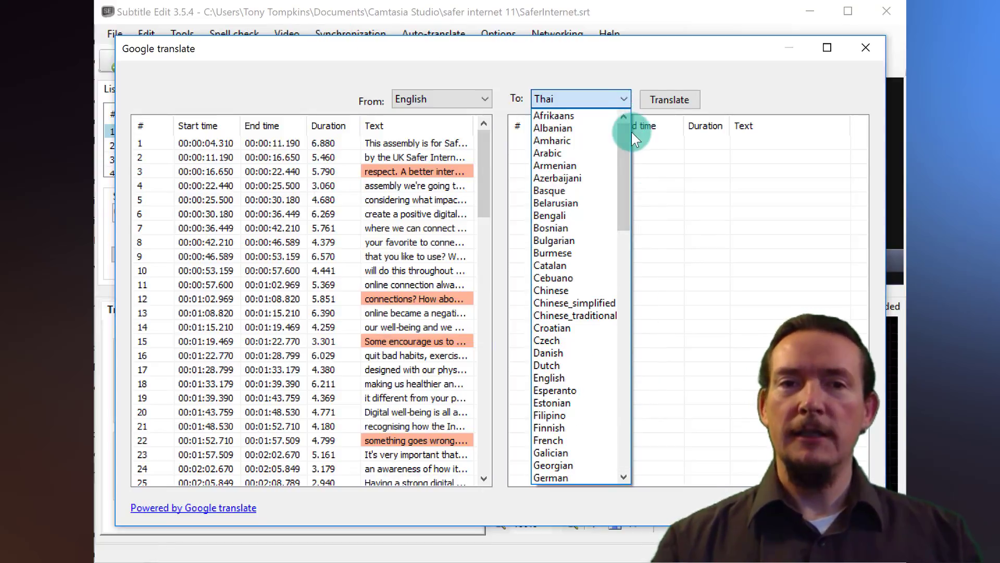
{"action": "left_click_drag", "start_coordinate": [640, 121], "coordinate": [626, 154]}
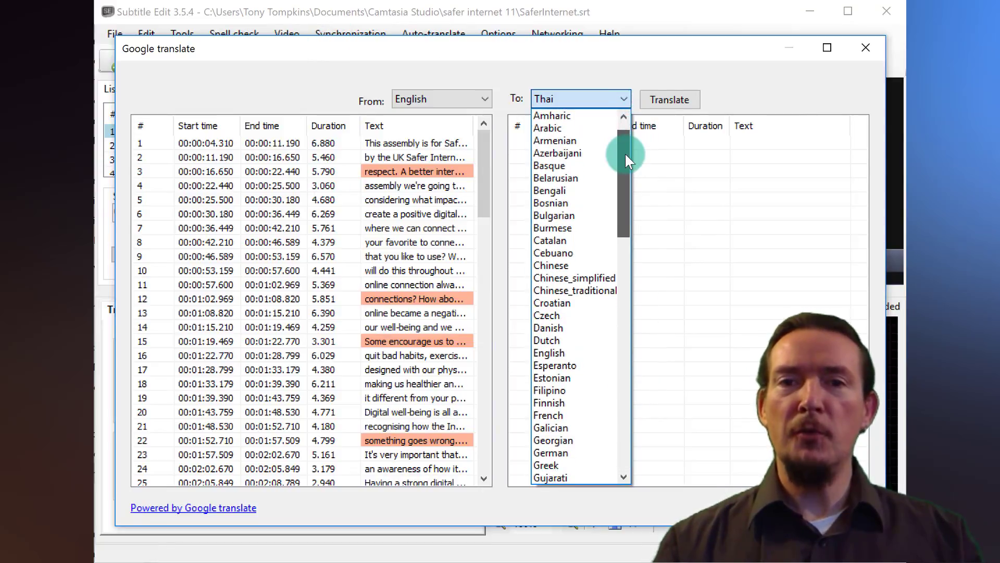
{"action": "left_click", "coordinate": [563, 342]}
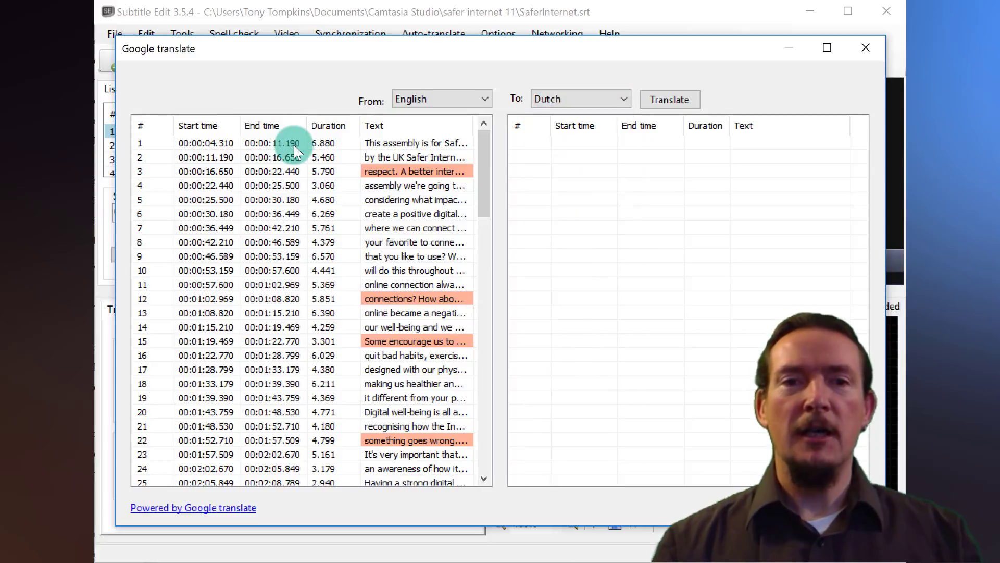
{"action": "left_click", "coordinate": [678, 99]}
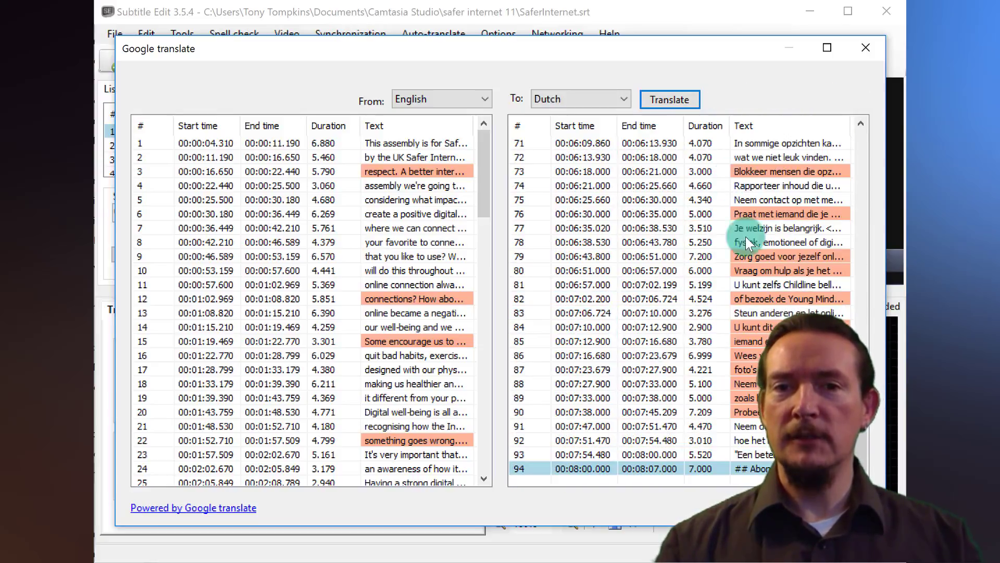
{"action": "left_click", "coordinate": [777, 508]}
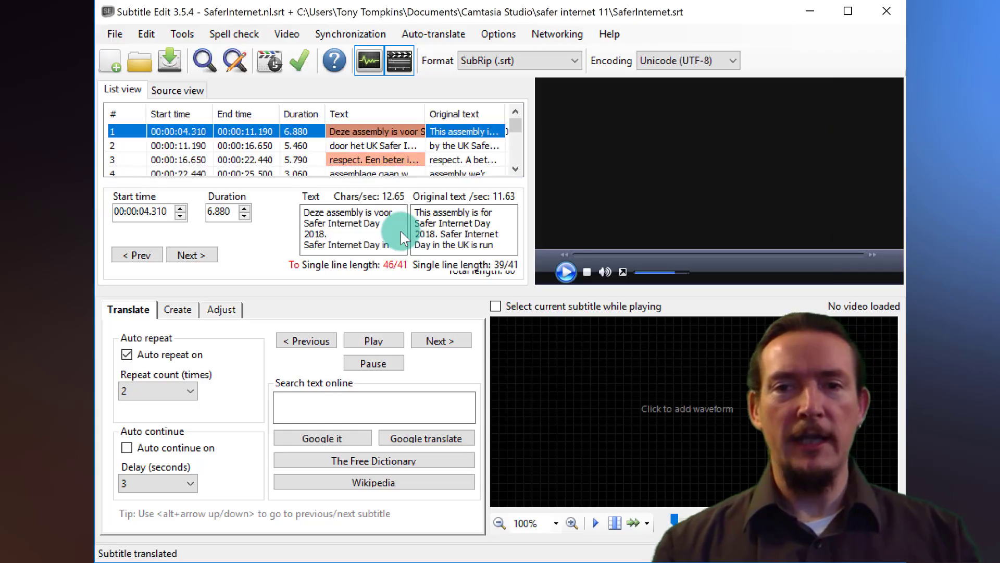
Save the Dutch subtitles as SaferInternet.nl.srt and reopen SaferInternet.srt
{"action": "left_click", "coordinate": [174, 59]}
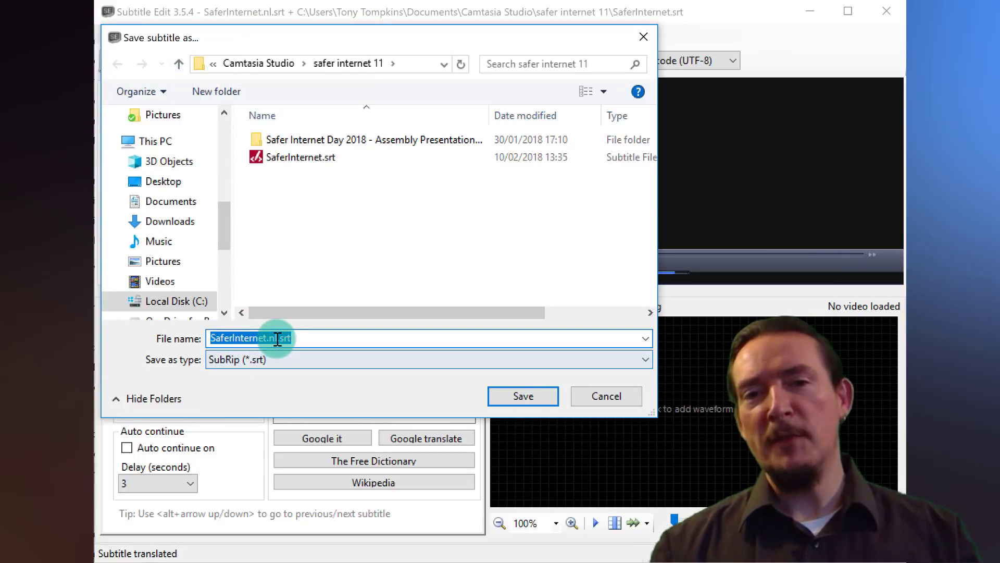
{"action": "left_click", "coordinate": [520, 396]}
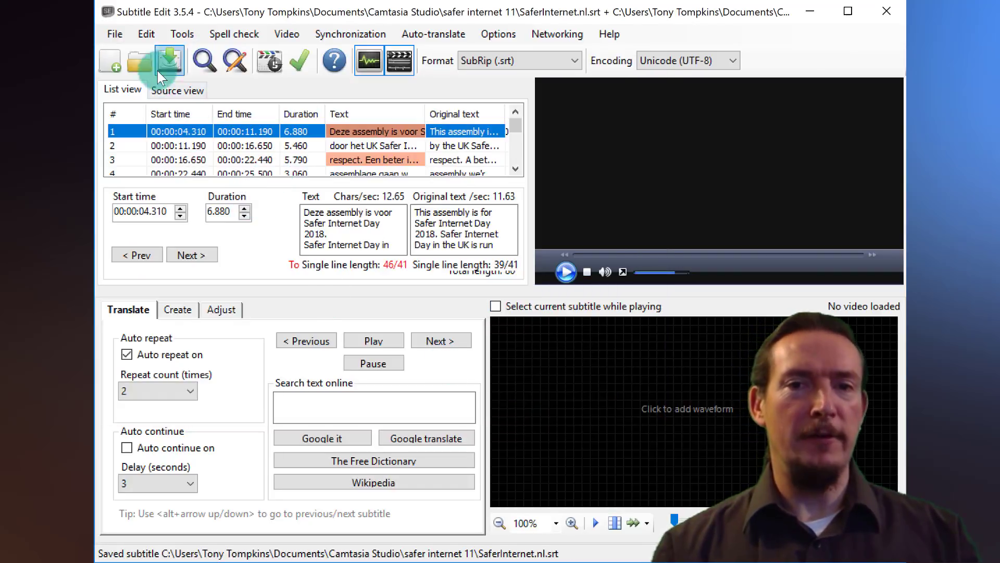
{"action": "left_click", "coordinate": [139, 61]}
{"action": "double_click", "coordinate": [299, 191]}
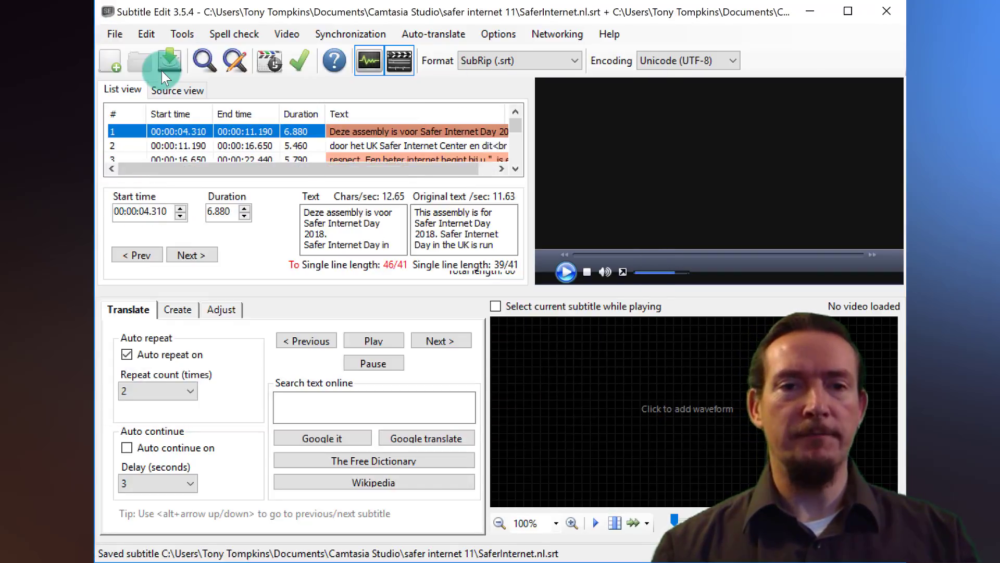
Google-translate the English subtitles into German and accept the translation
{"action": "left_click", "coordinate": [437, 35]}
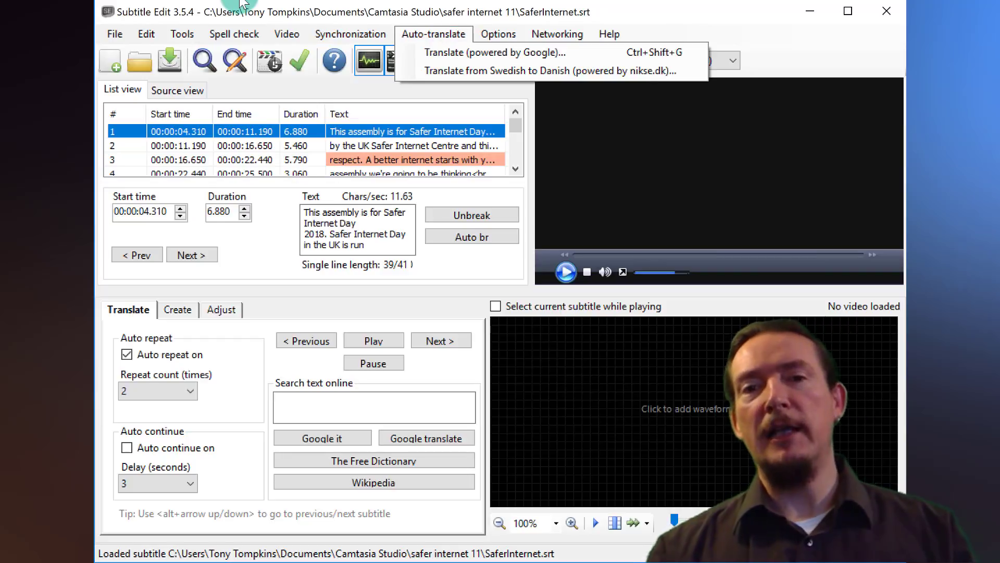
{"action": "key", "text": "ctrl+shift+g"}
{"action": "left_click", "coordinate": [618, 94]}
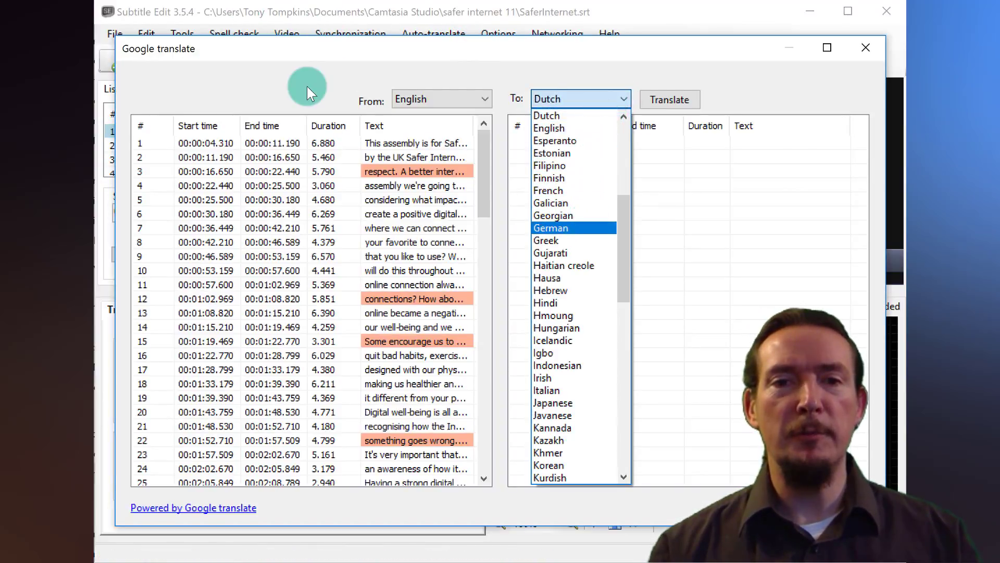
{"action": "key", "text": "Return"}
{"action": "left_click", "coordinate": [677, 97]}
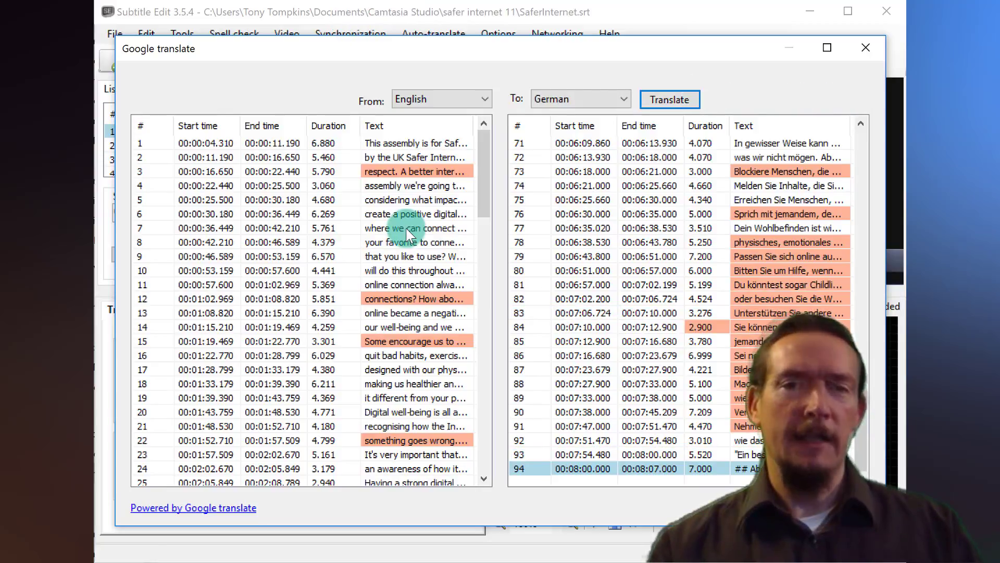
{"action": "key", "text": "Return"}
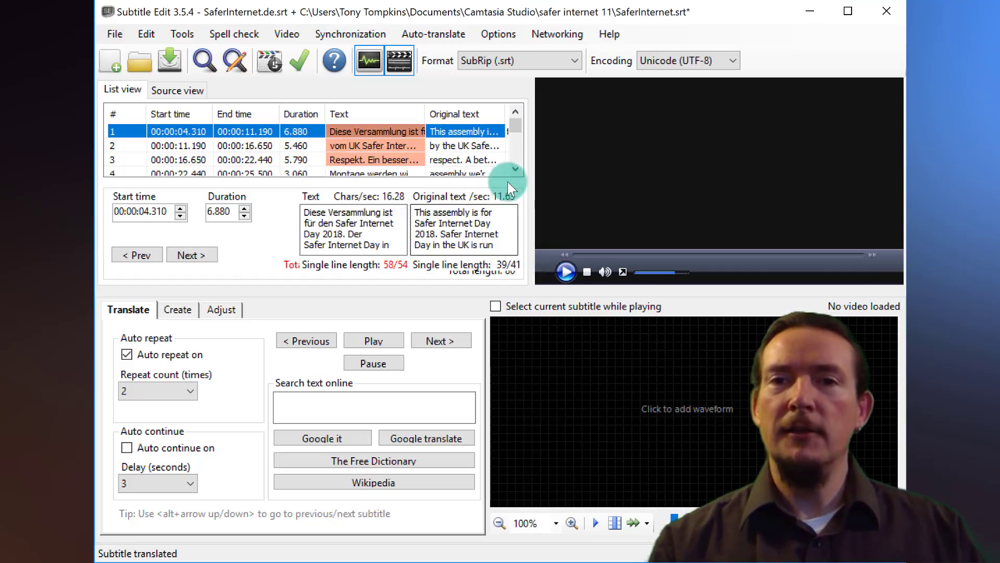
Save the German subtitles as a new file, SaferInternet.de.srt
{"action": "left_click", "coordinate": [172, 64]}
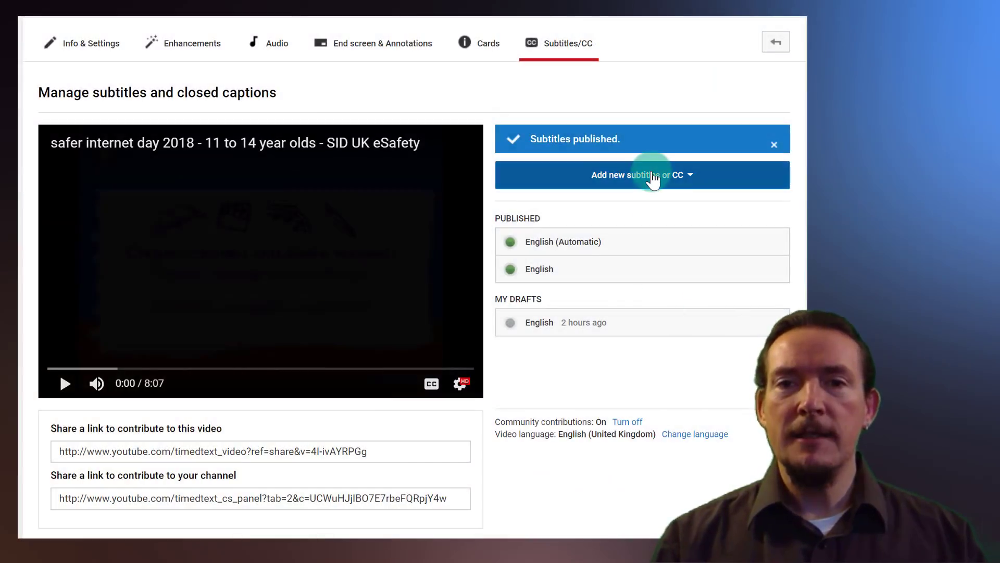
Add Dutch as a subtitle language, upload SaferInternet.nl.srt, and publish it
{"action": "left_click", "coordinate": [643, 181]}
{"action": "left_click", "coordinate": [587, 258]}
{"action": "type", "text": "dutch"}
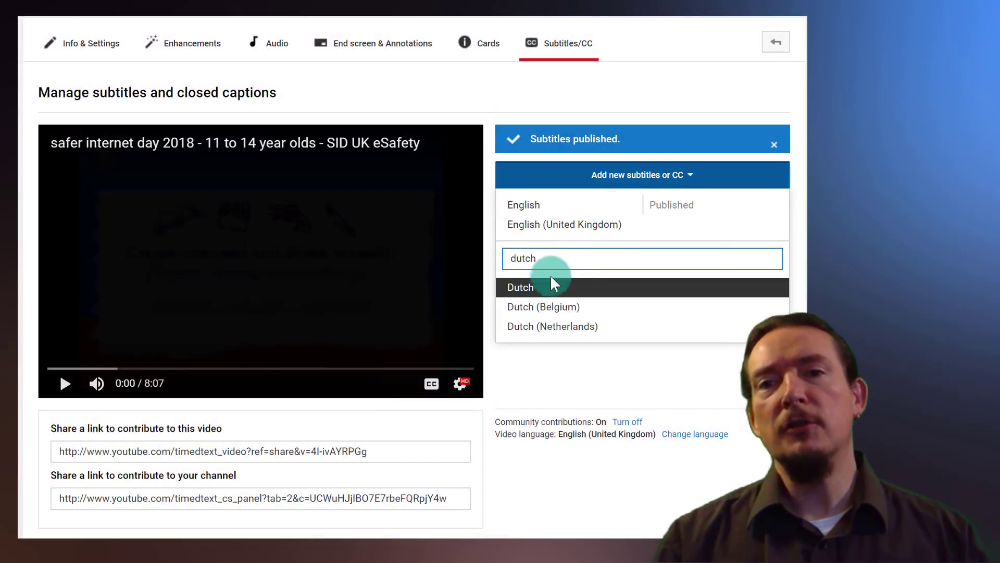
{"action": "left_click", "coordinate": [522, 289]}
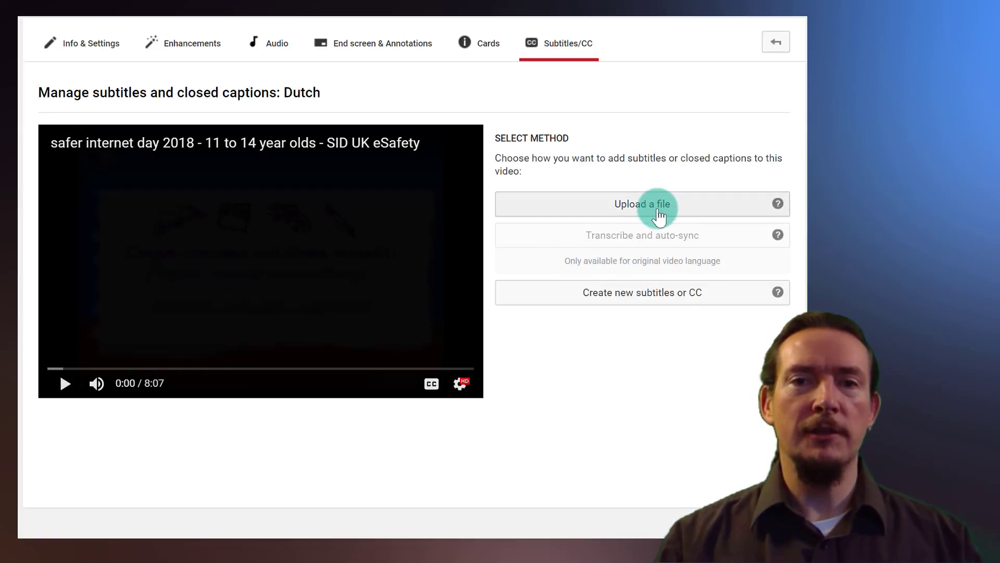
{"action": "left_click", "coordinate": [659, 216]}
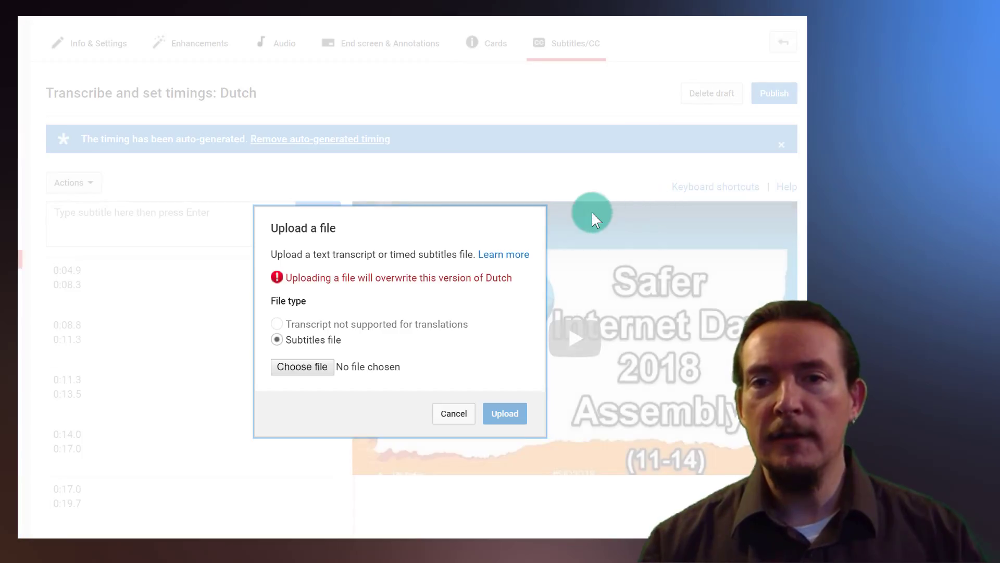
{"action": "left_click", "coordinate": [319, 369]}
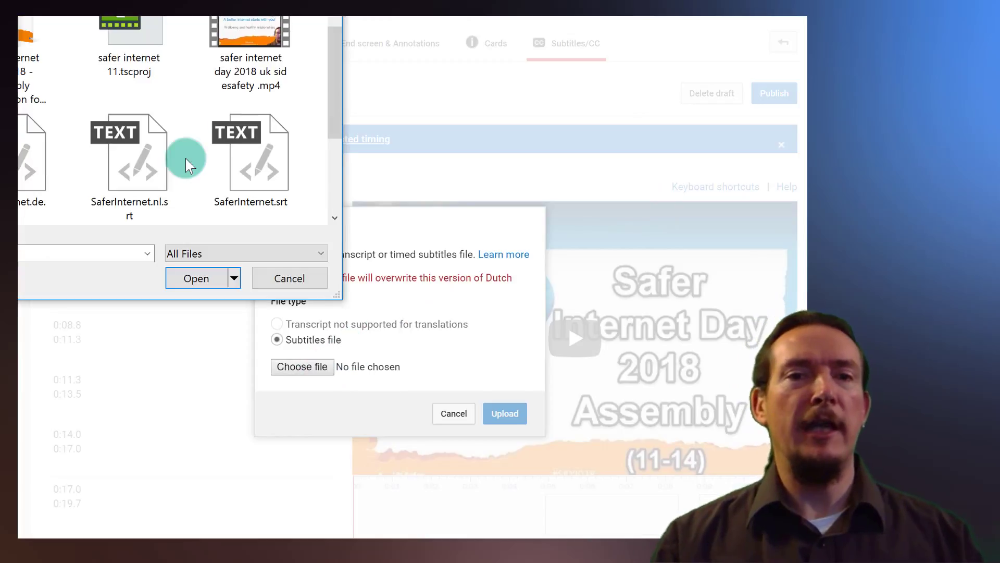
{"action": "double_click", "coordinate": [208, 106]}
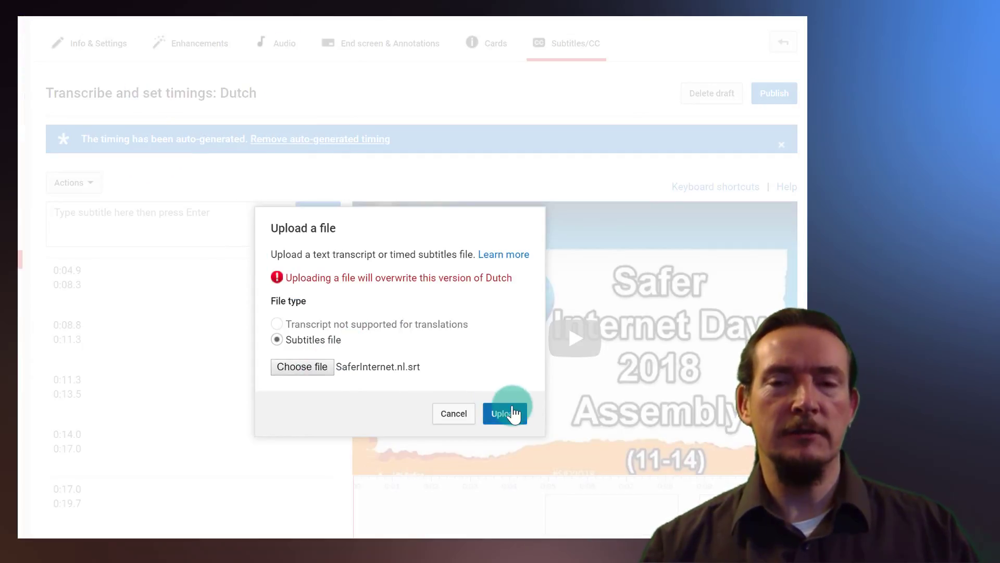
{"action": "left_click", "coordinate": [514, 413]}
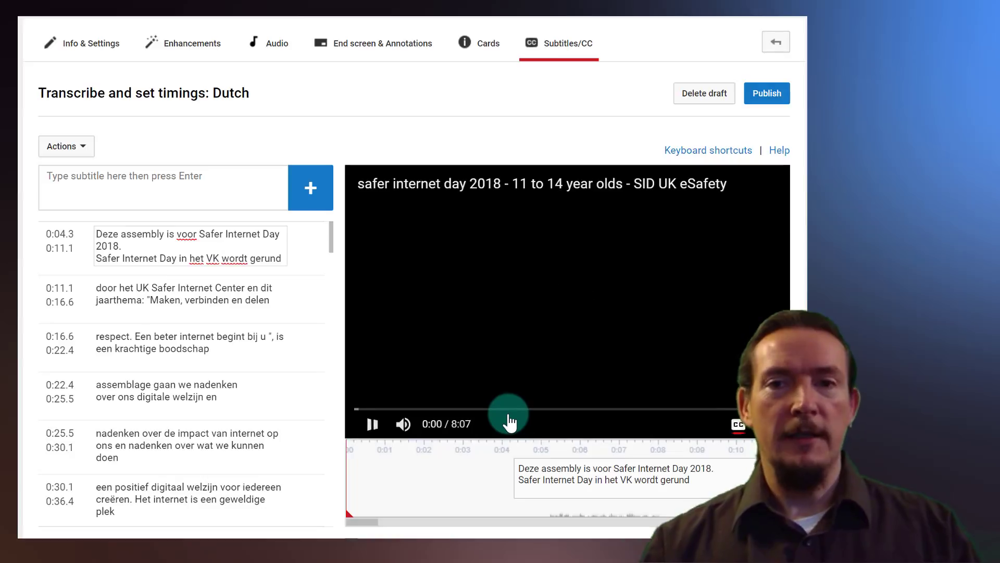
{"action": "left_click", "coordinate": [768, 94]}
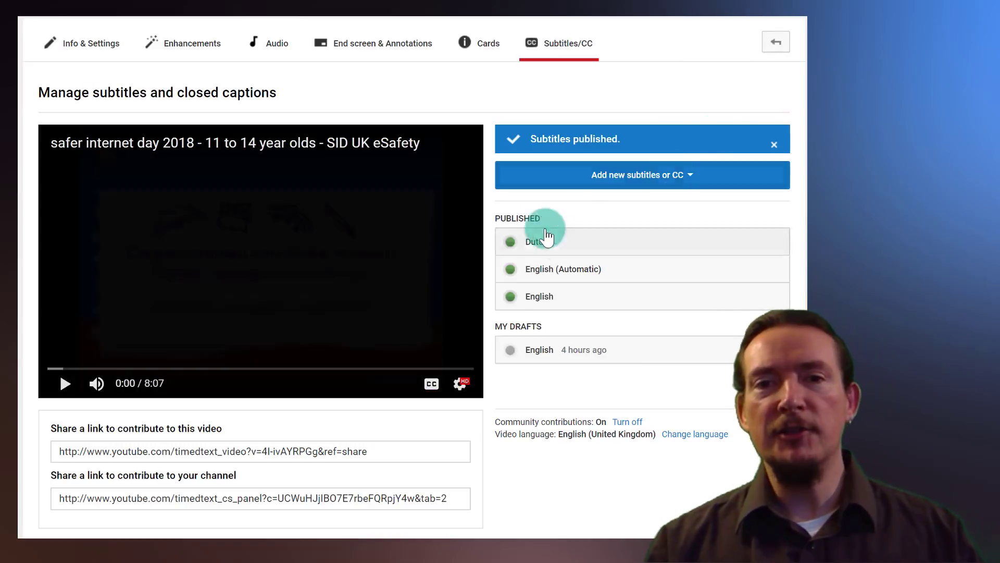
Add German as a subtitle language, upload SaferInternet.de.srt, and publish it
{"action": "left_click", "coordinate": [631, 188]}
{"action": "left_click", "coordinate": [567, 259]}
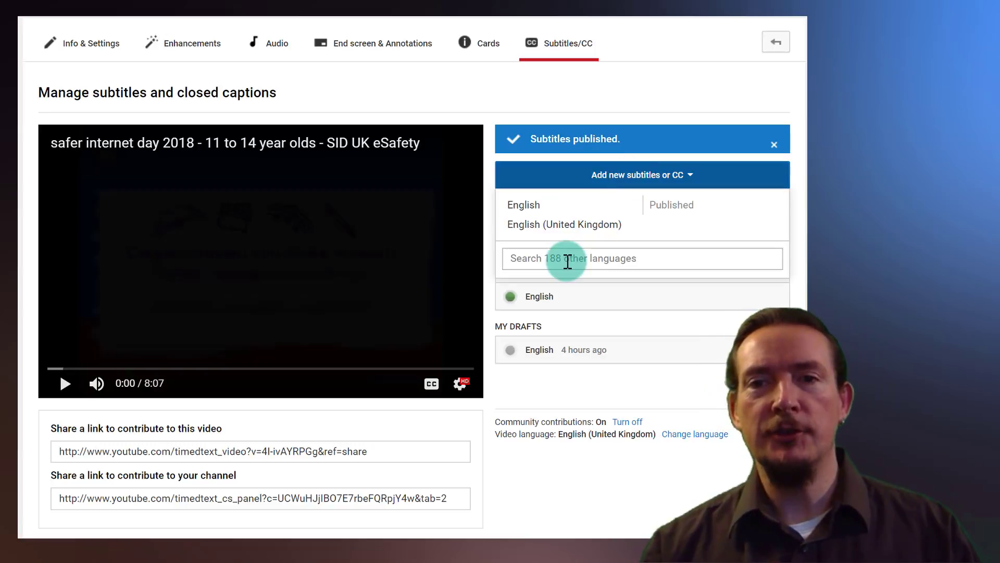
{"action": "type", "text": "german"}
{"action": "left_click", "coordinate": [536, 288]}
{"action": "key", "text": "Return"}
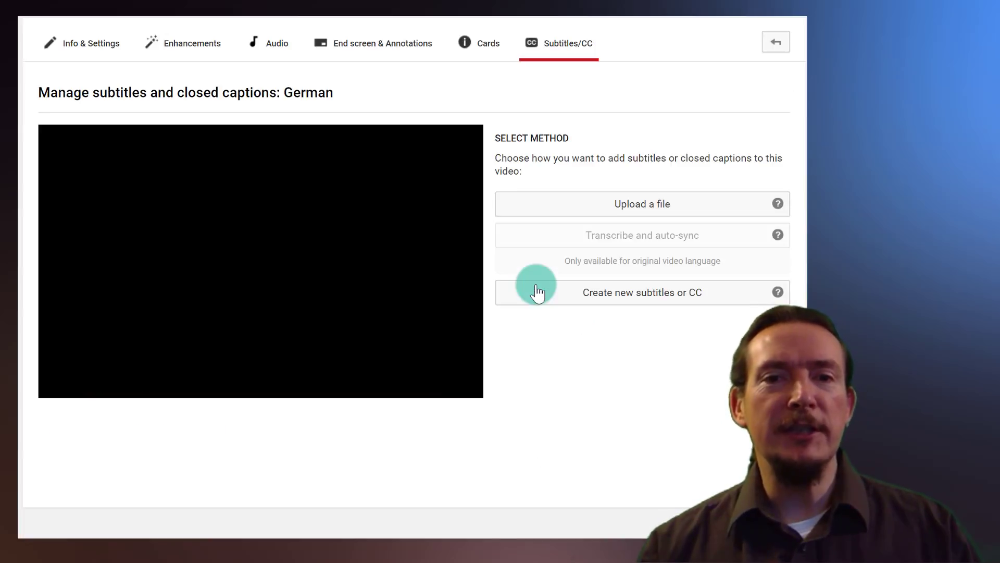
{"action": "left_click", "coordinate": [643, 204]}
{"action": "left_click", "coordinate": [311, 369]}
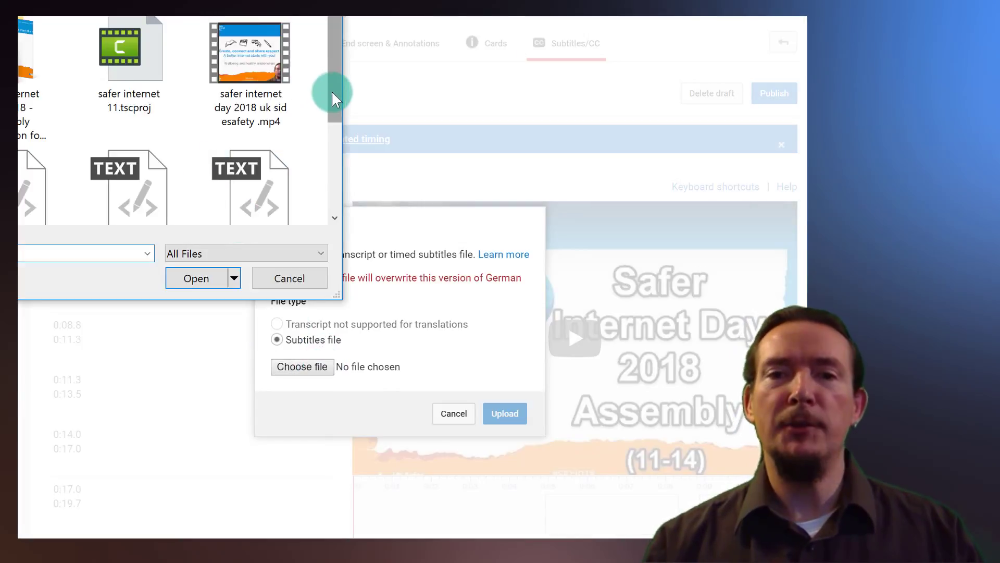
{"action": "left_click_drag", "start_coordinate": [333, 98], "coordinate": [330, 157]}
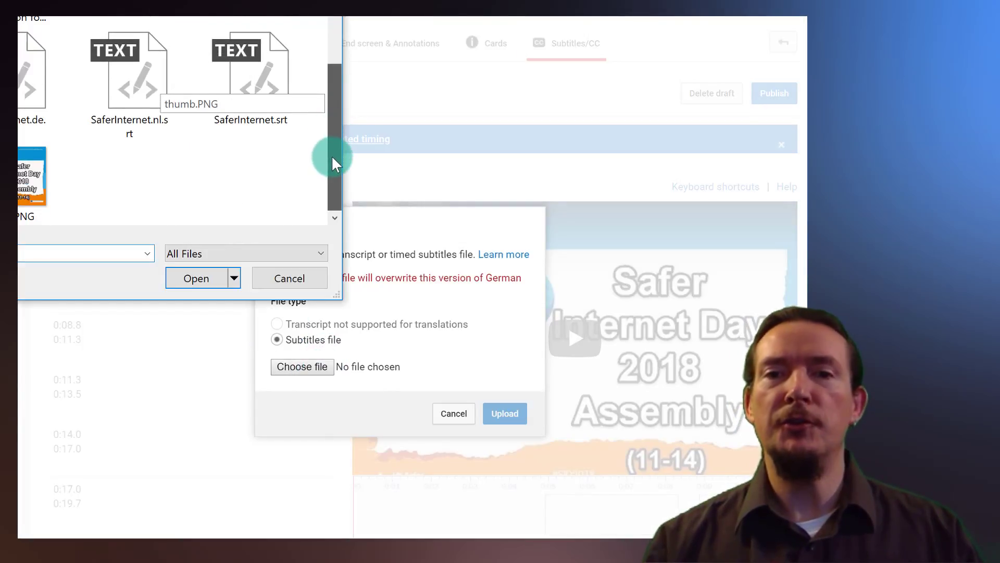
{"action": "double_click", "coordinate": [28, 95]}
{"action": "left_click", "coordinate": [505, 413]}
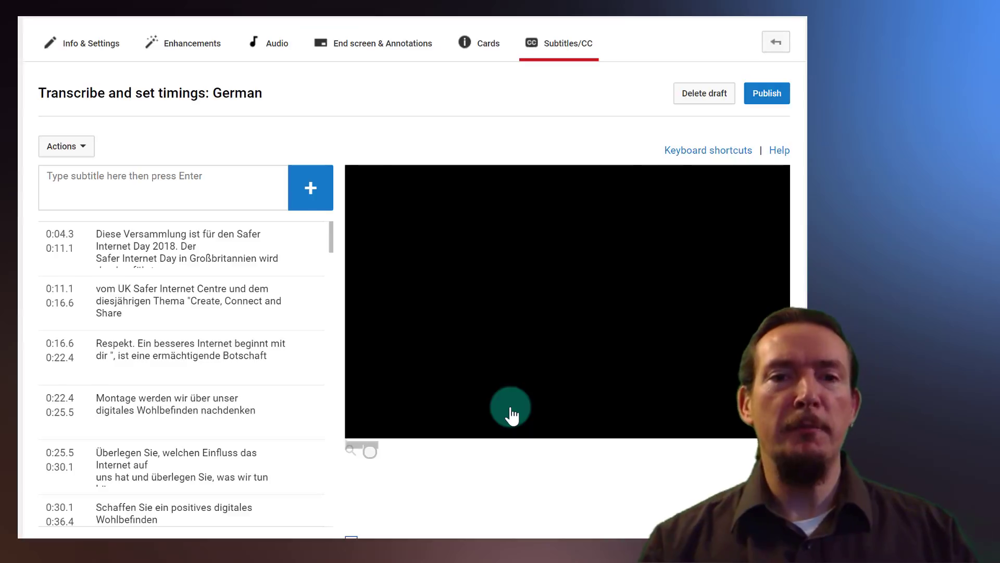
{"action": "left_click", "coordinate": [767, 94]}
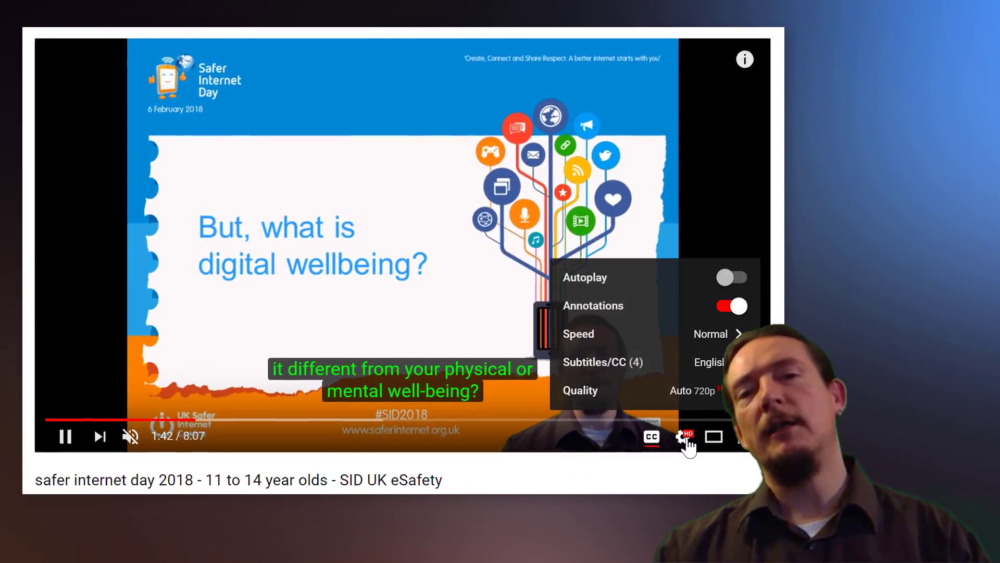
Select Dutch in the player's subtitle settings and close the menu
{"action": "left_click", "coordinate": [734, 368]}
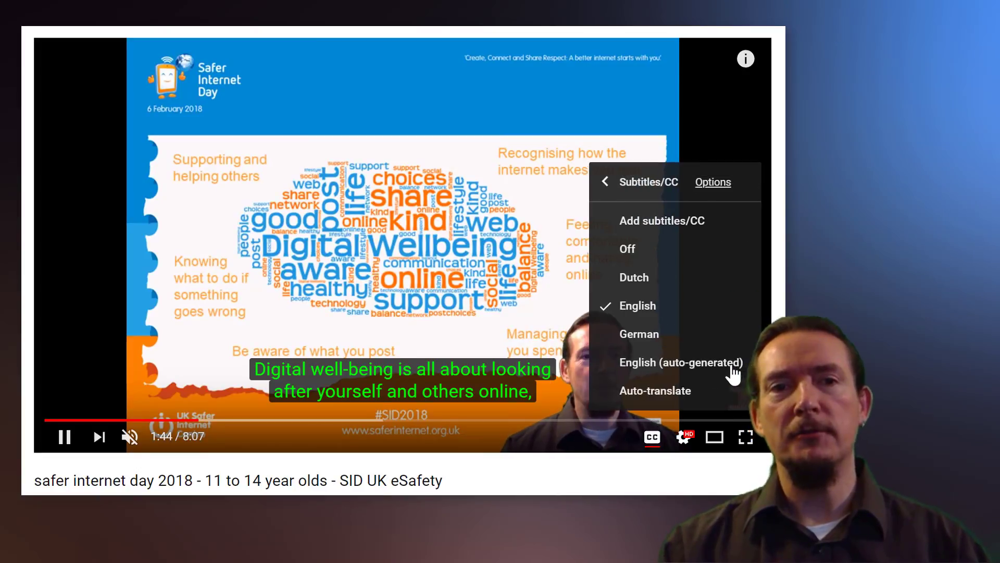
{"action": "left_click", "coordinate": [643, 277]}
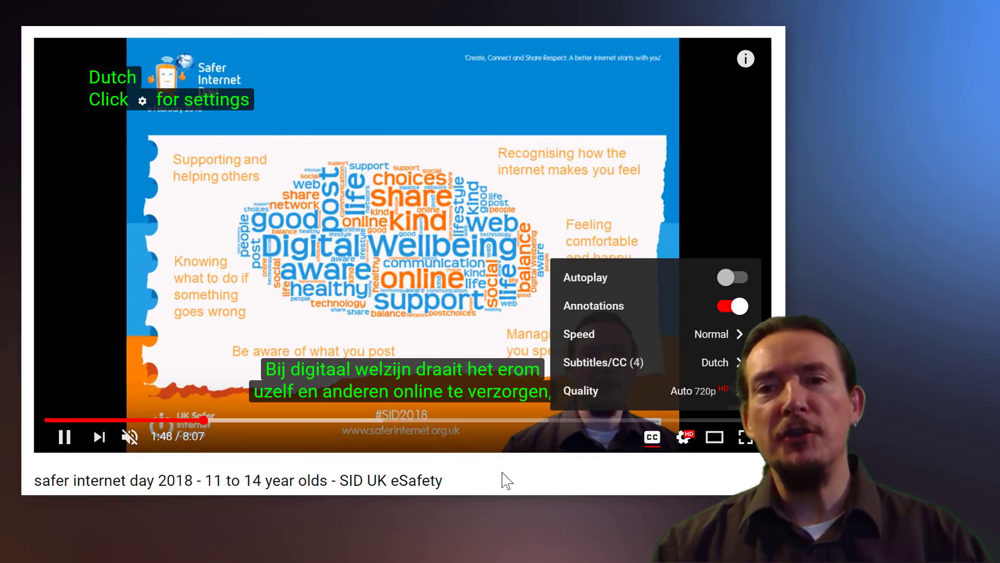
{"action": "key", "text": "Escape"}
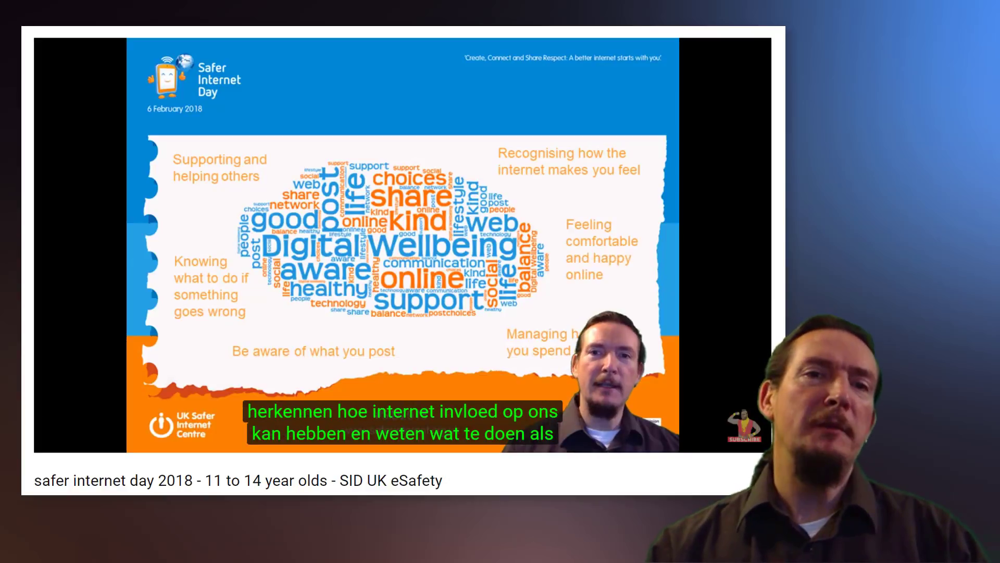